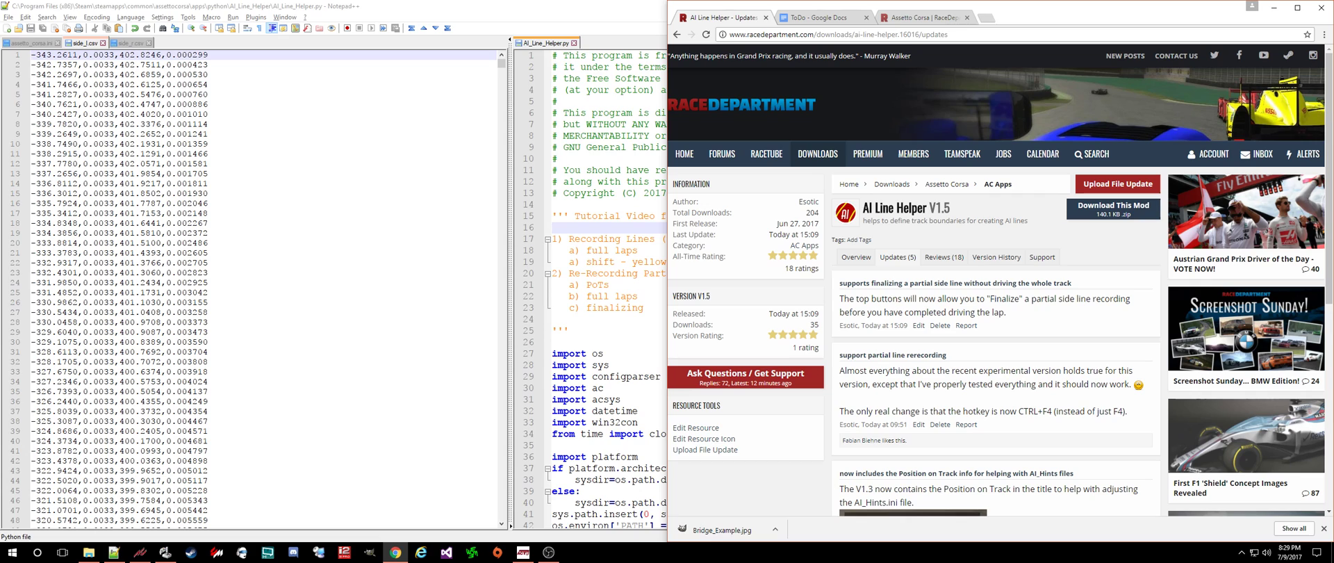
Open the hermanos_rodriguez1988 data folder and point out side_l.csv and side_r.csv.
key(alt+Tab)
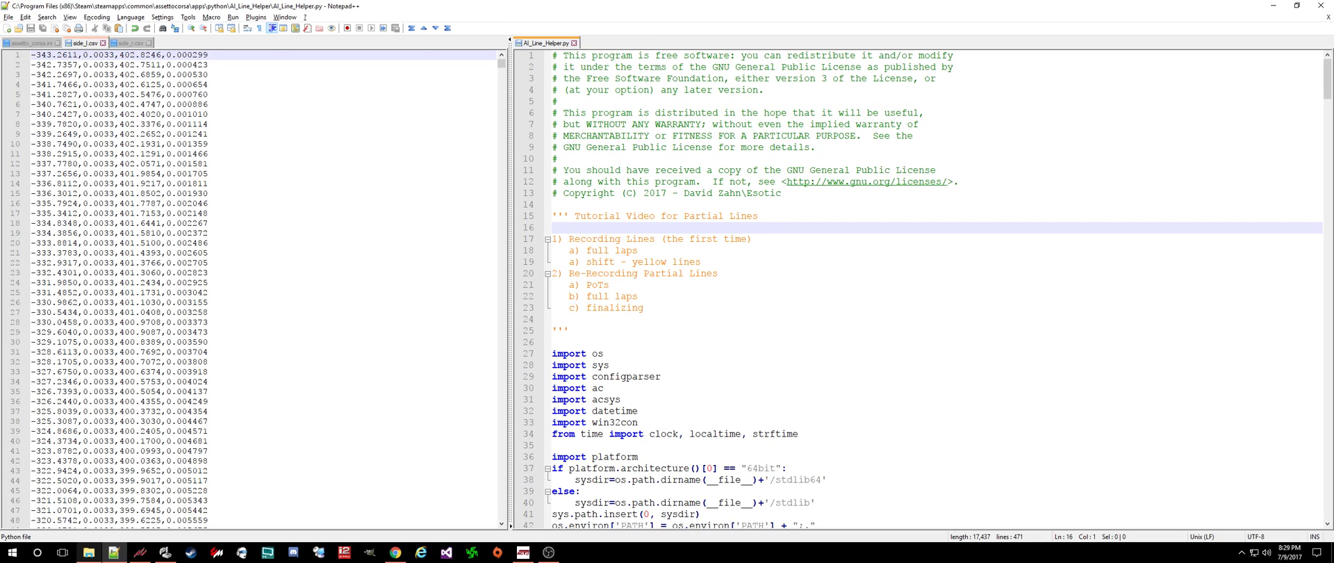
click(88, 552)
drag(201, 2, 205, 211)
click(134, 333)
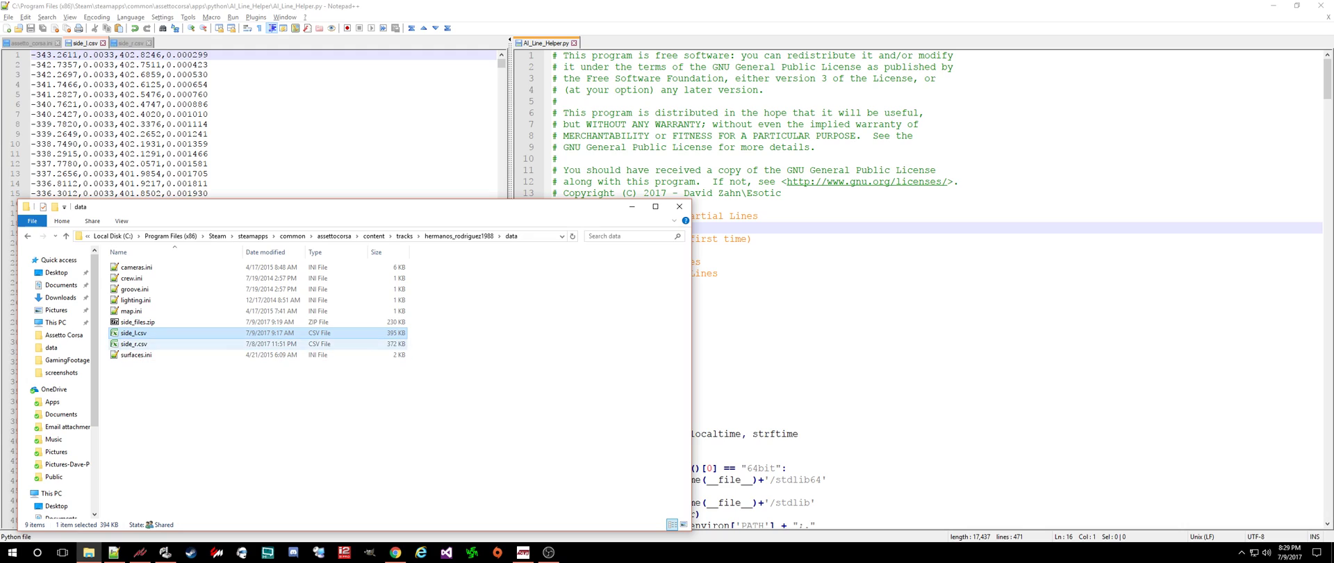
click(134, 344)
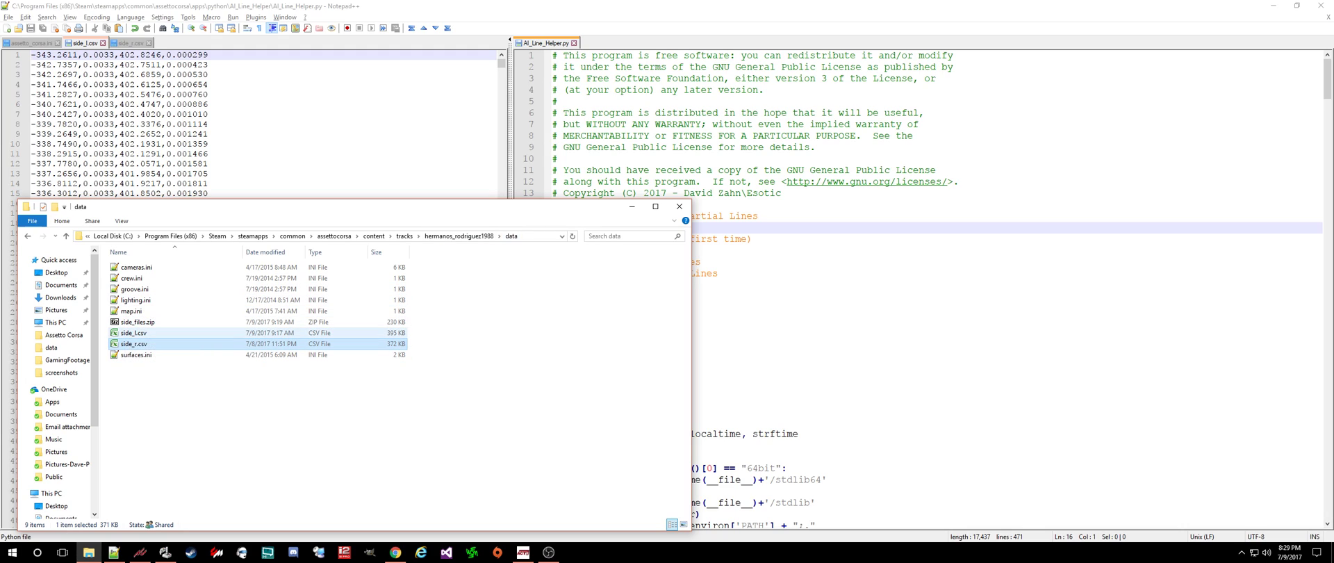
key(Escape)
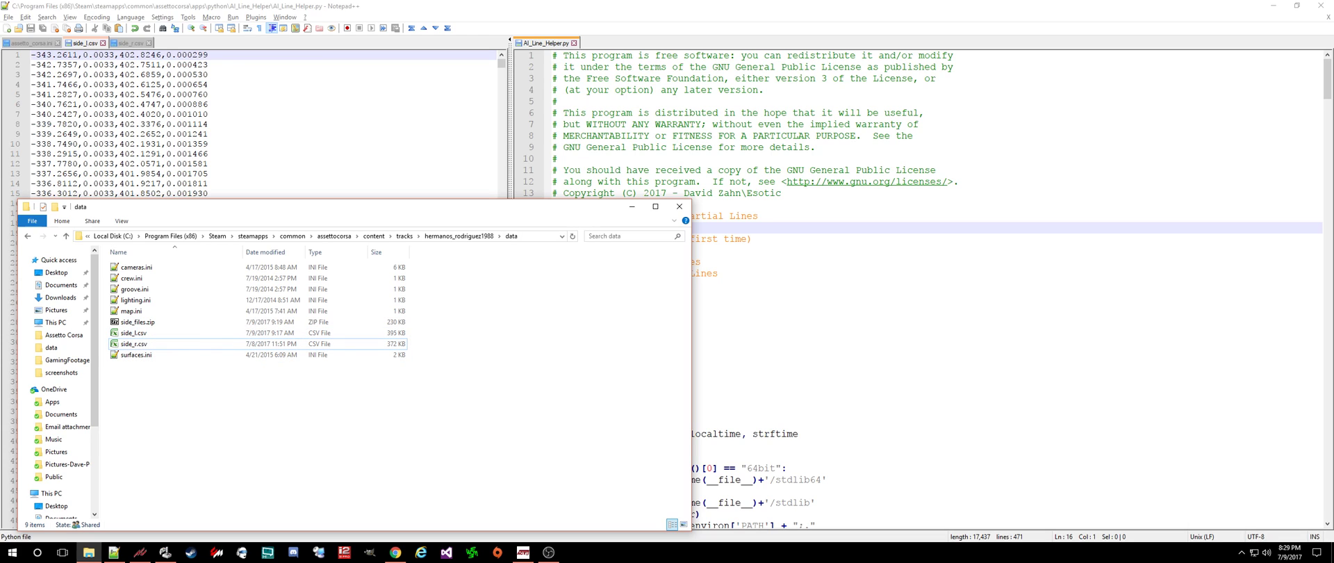
In the open side_l.csv, highlight the three coordinates on the first line, followed by the fourth value on that line.
key(alt+Tab)
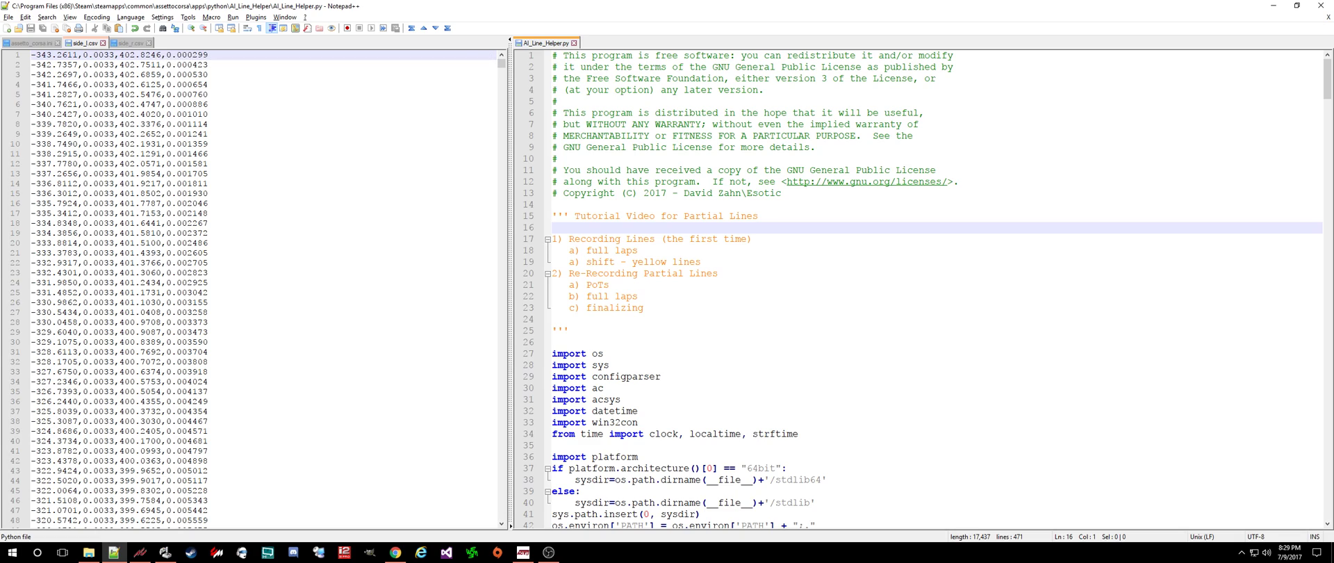
click(129, 94)
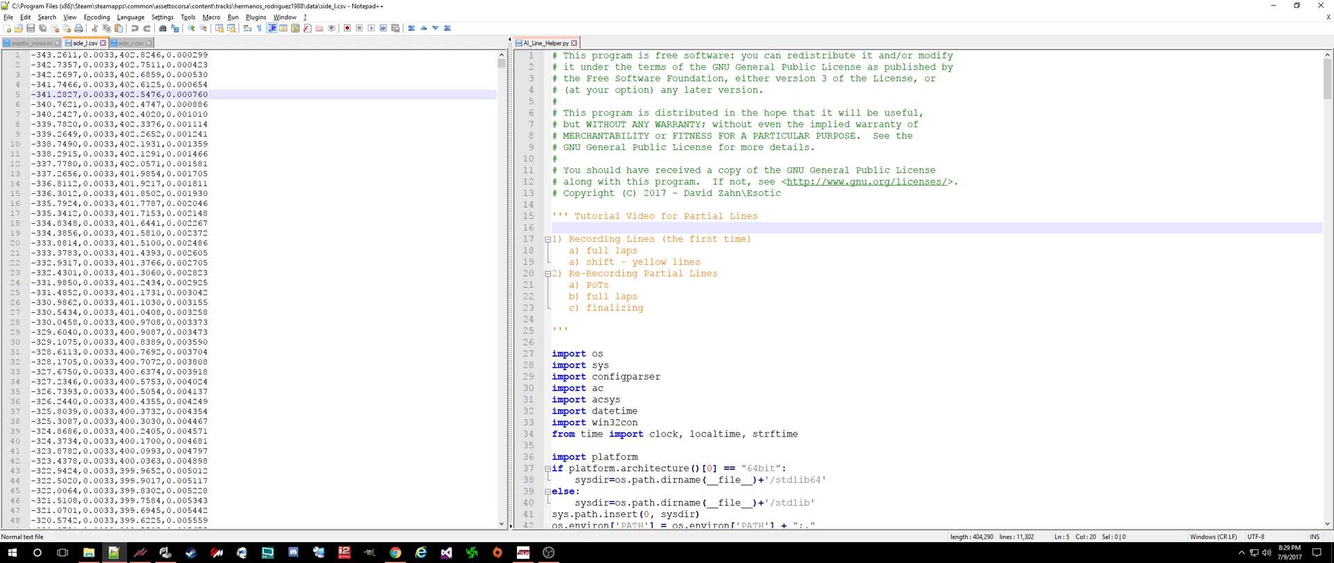
drag(161, 55, 30, 55)
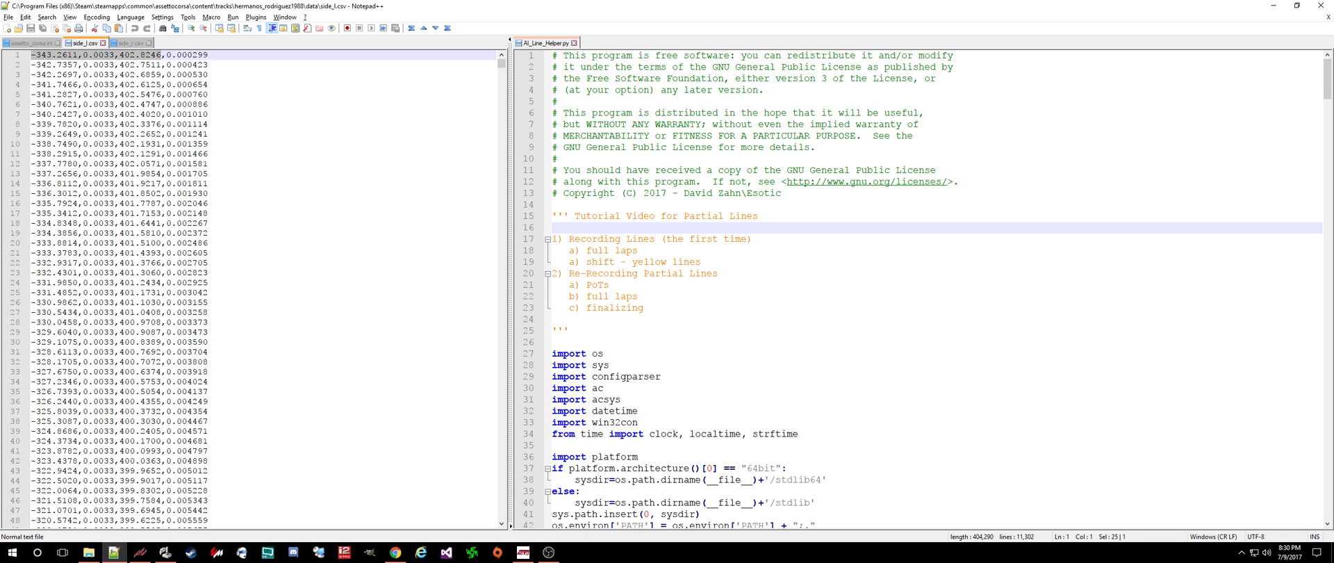
double_click(192, 55)
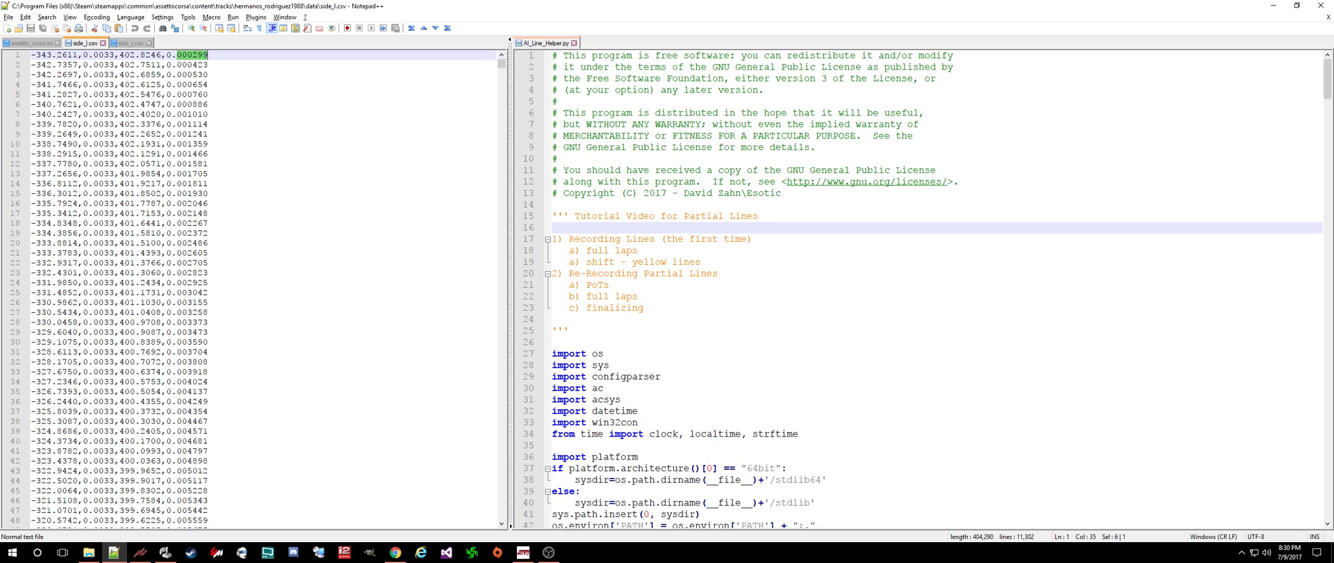
Switch to the Assetto Corsa session, move the track line helper widget up away from the dashboard, and change to the chase camera.
click(1274, 6)
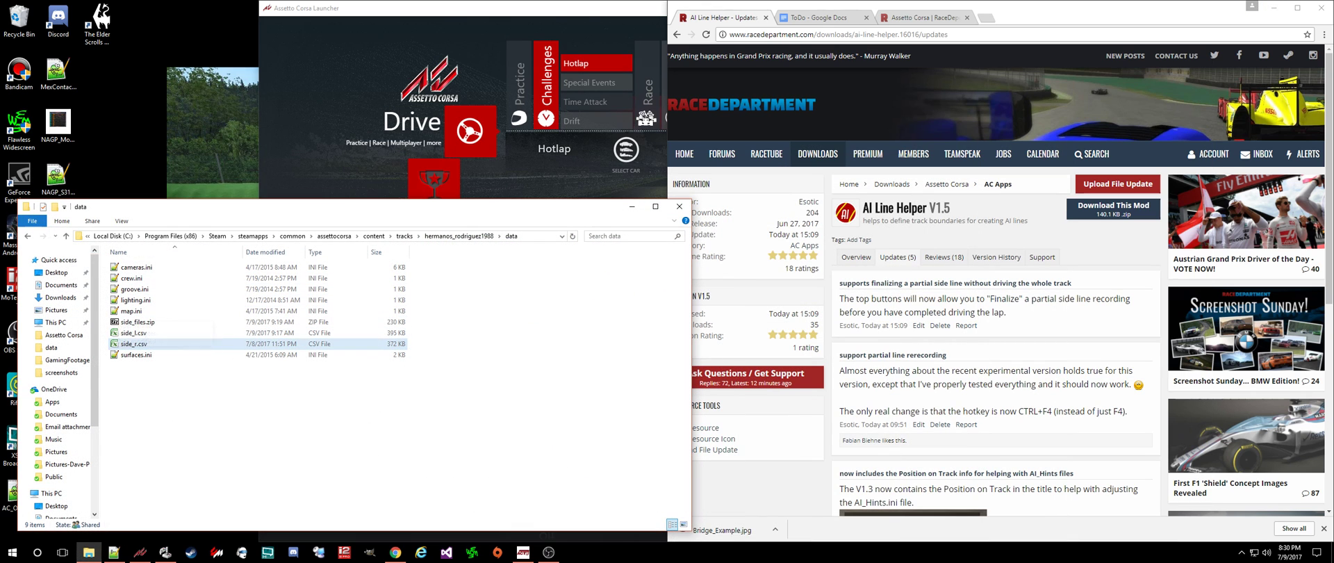
key(alt+Tab)
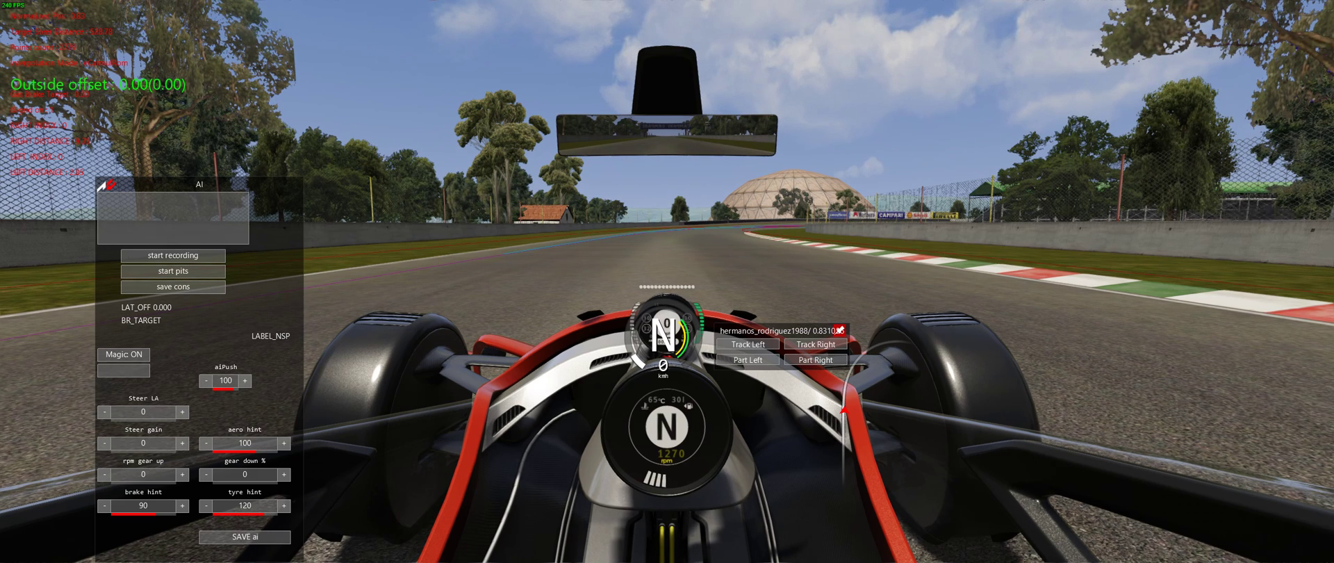
drag(839, 330, 879, 279)
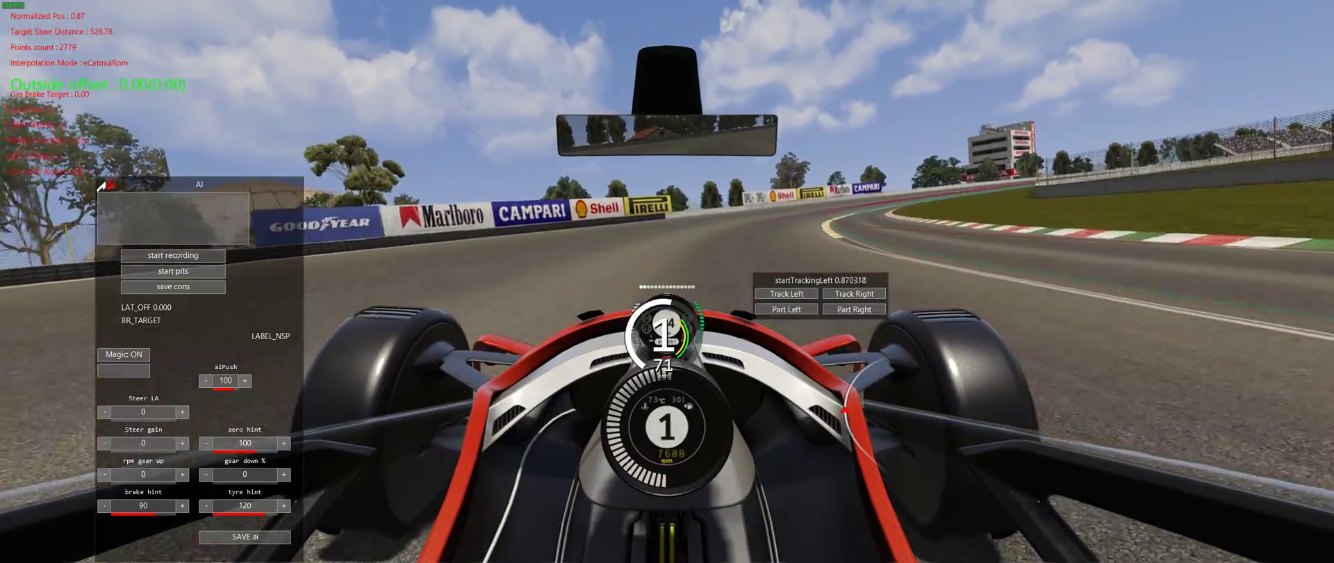
key(F5)
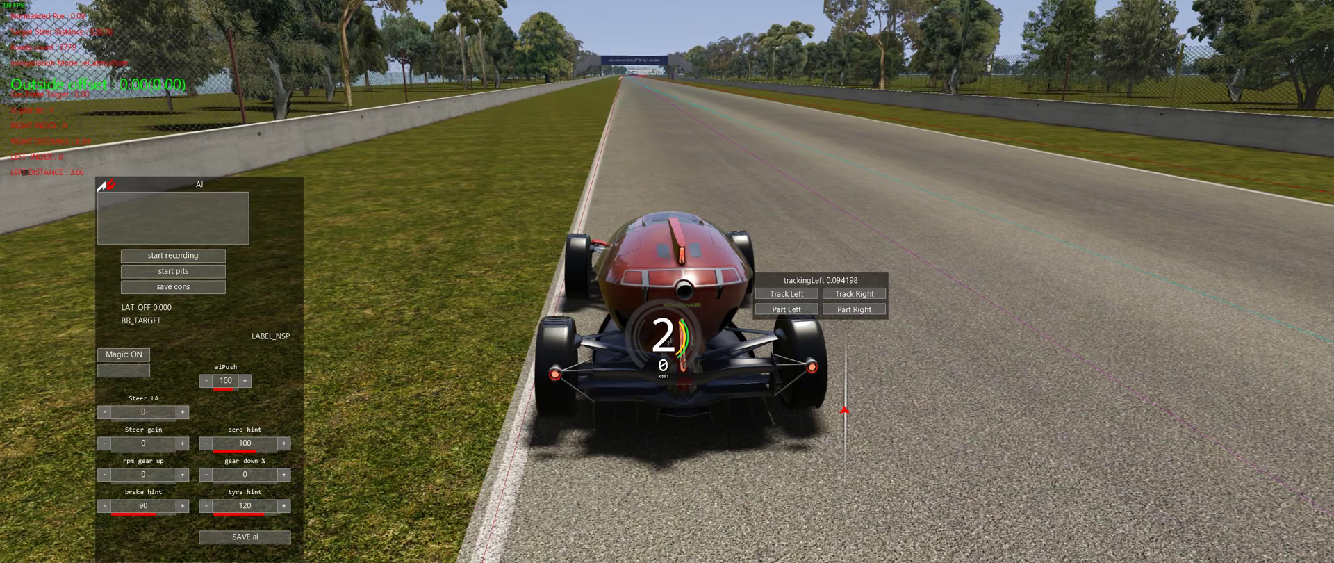
Check the modified date of side_l.csv in the track's data folder and return to the Assetto Corsa session.
key(alt+Tab)
key(alt+Tab)
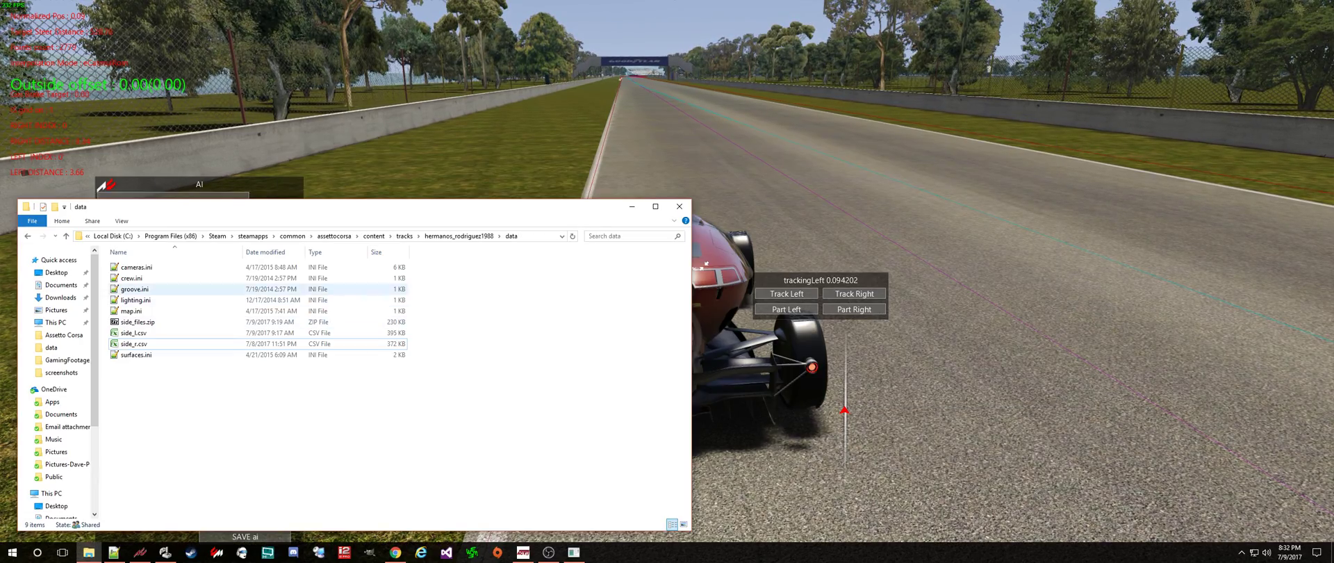
click(133, 333)
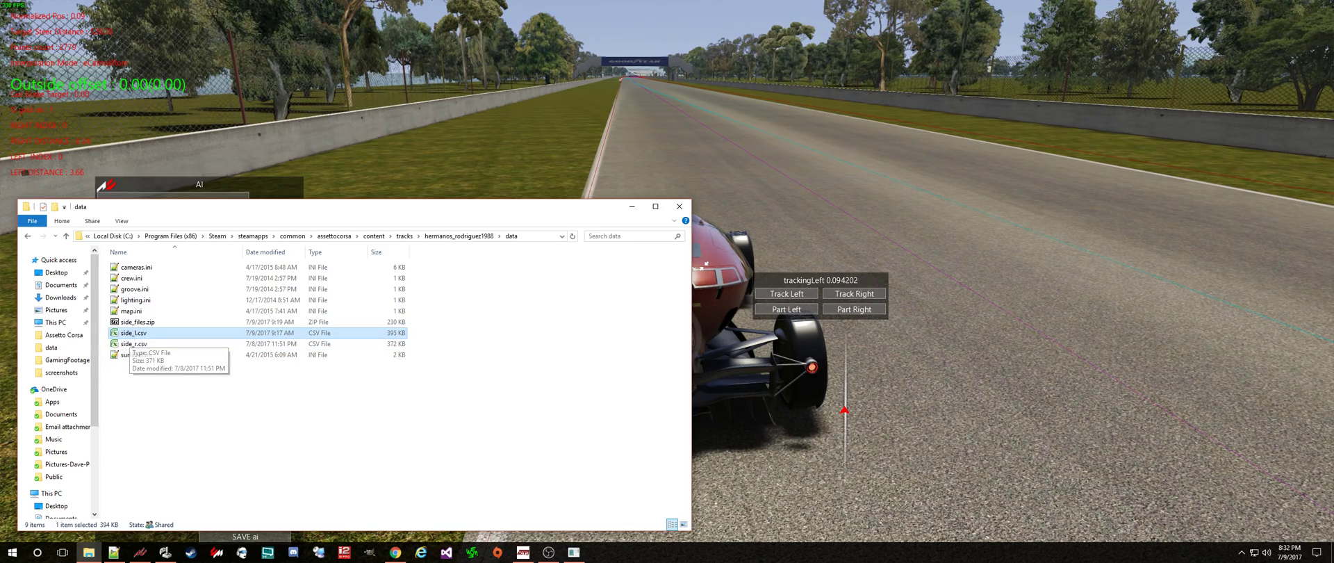
key(alt+Tab)
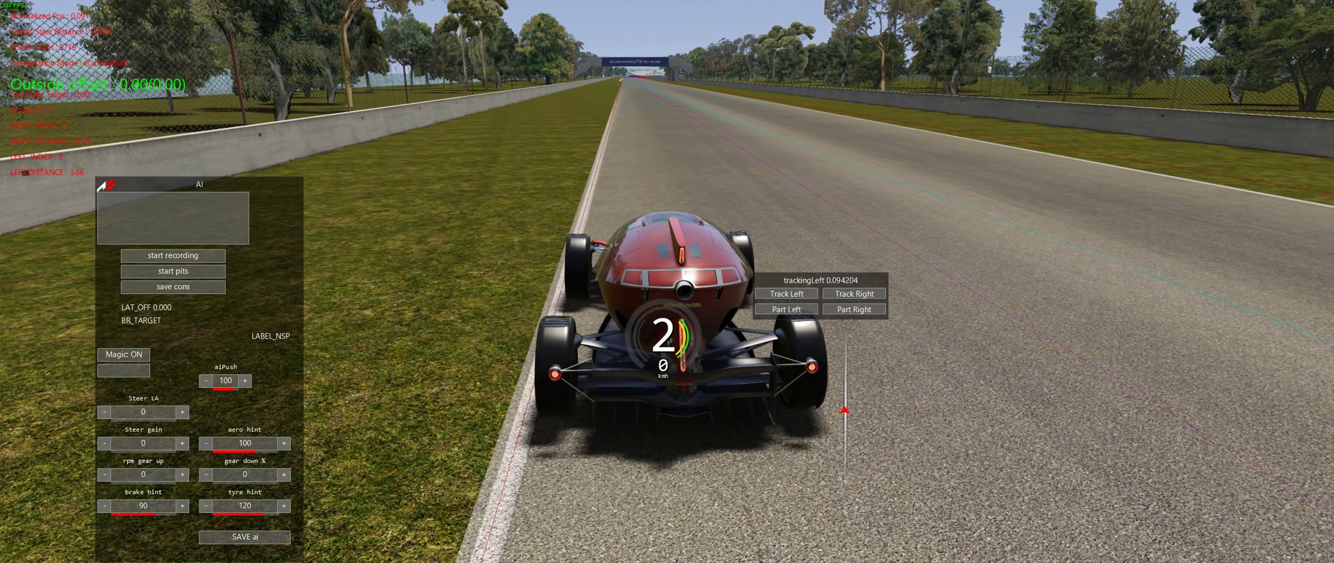
Reload the hotlap session, start driving, and change from the cockpit to the chase camera.
key(Escape)
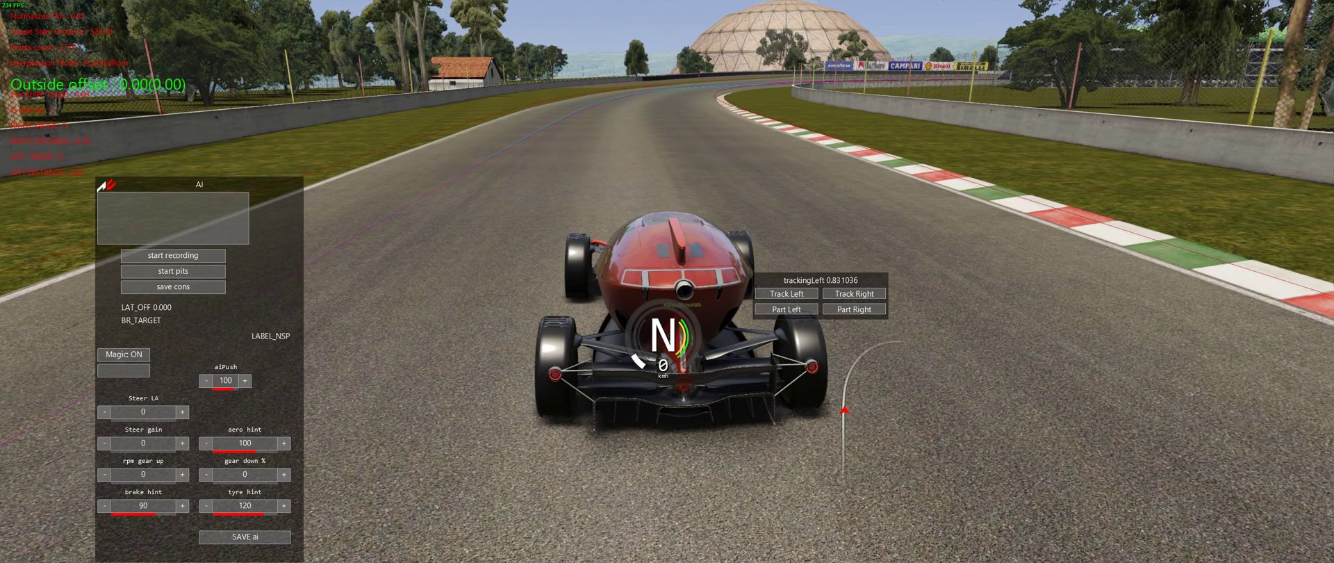
key(Escape)
click(667, 361)
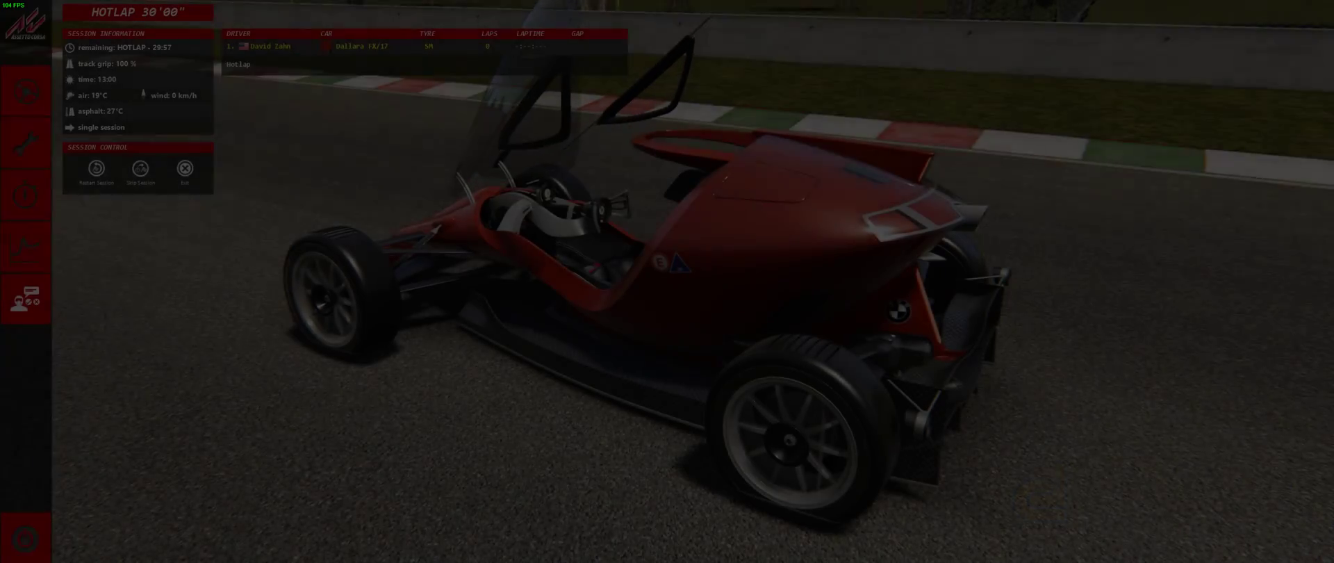
click(26, 91)
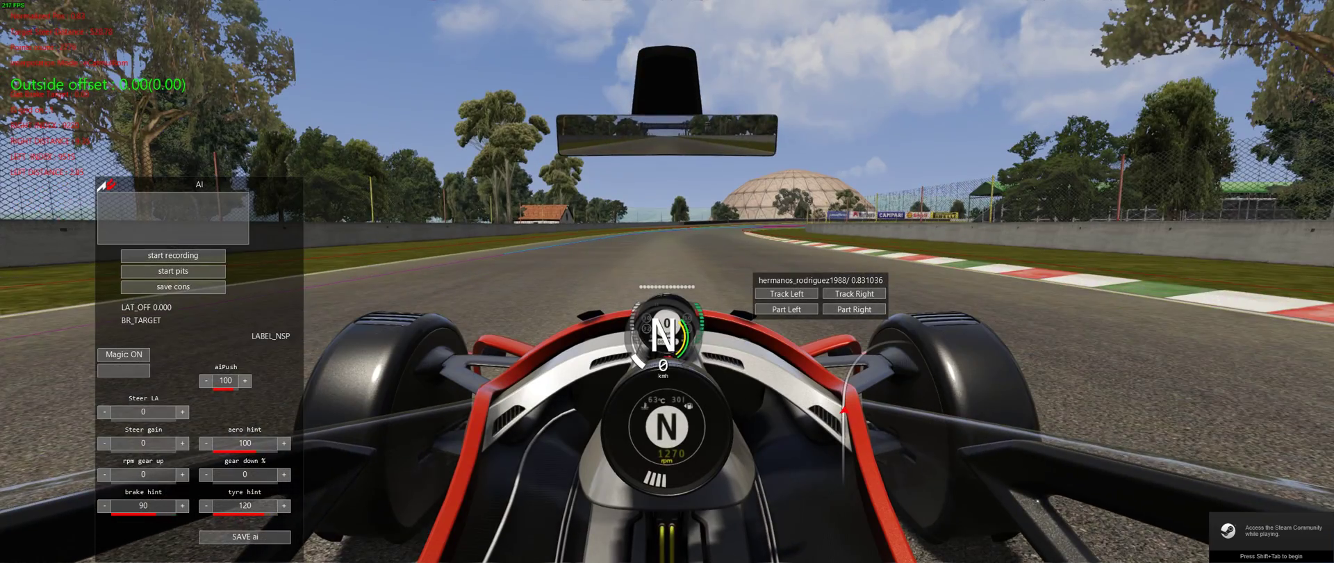
key(F5)
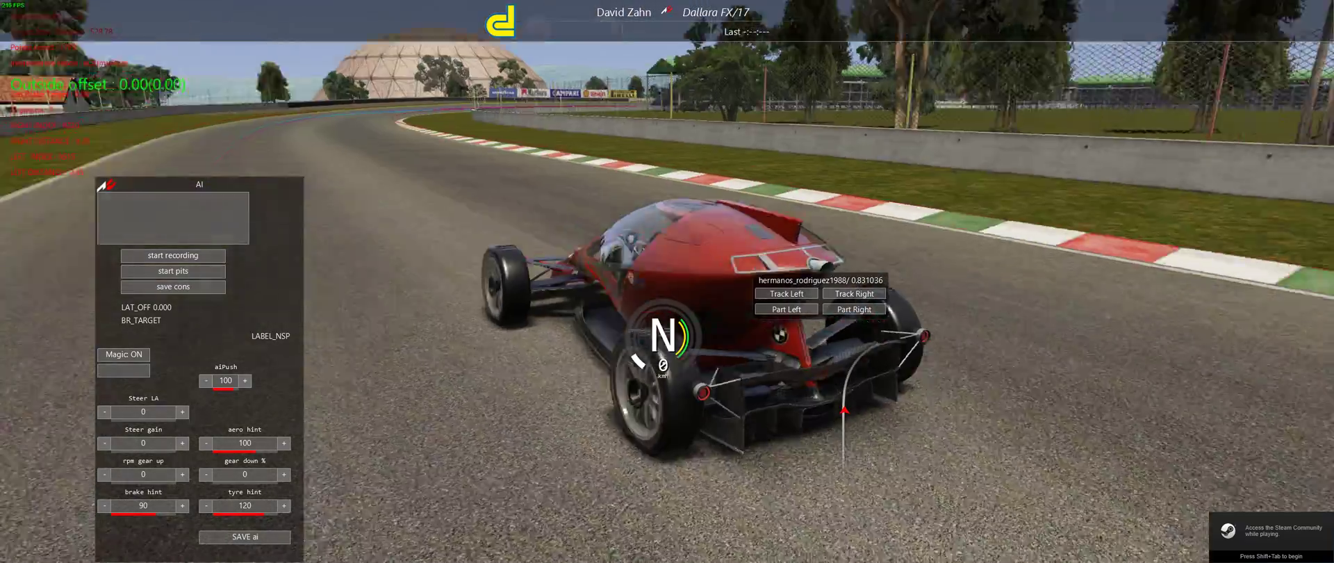